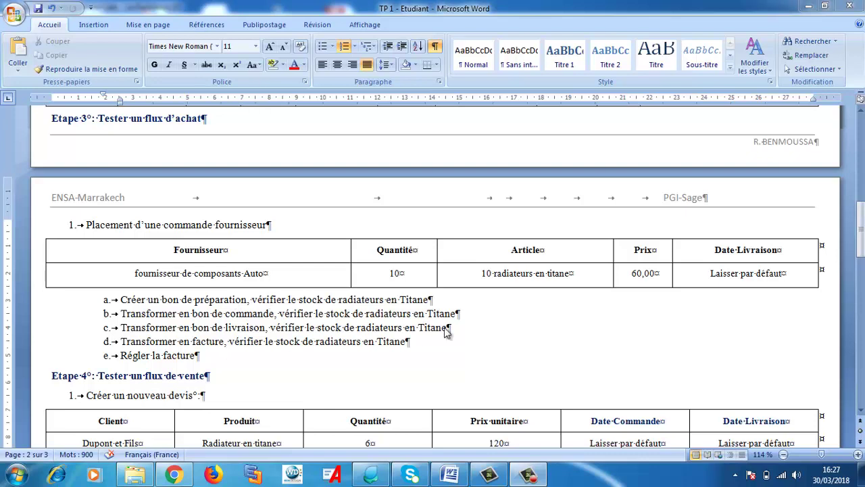
Switch to Sage 100 Gestion commerciale and add a new purchase document of type Préparation de commande.
click(387, 466)
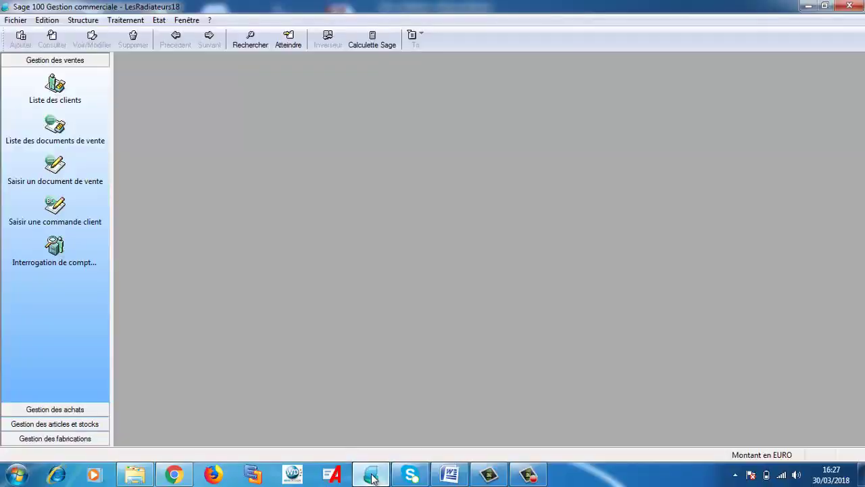
click(116, 20)
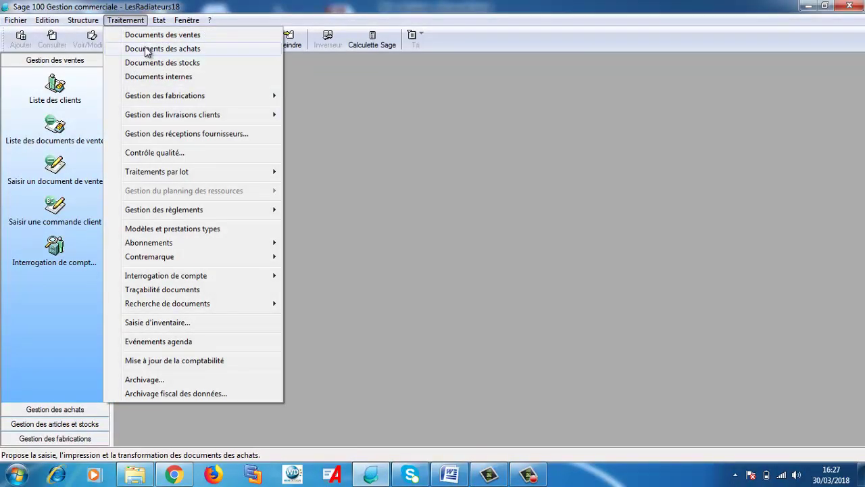
click(147, 49)
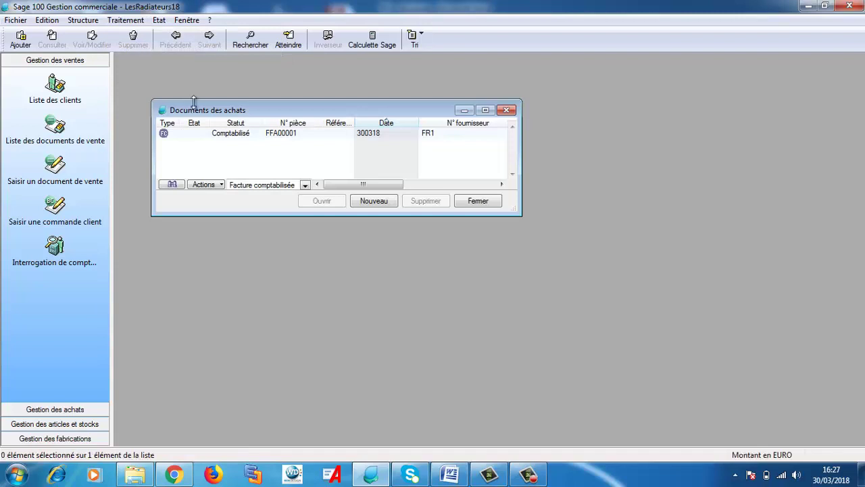
click(380, 201)
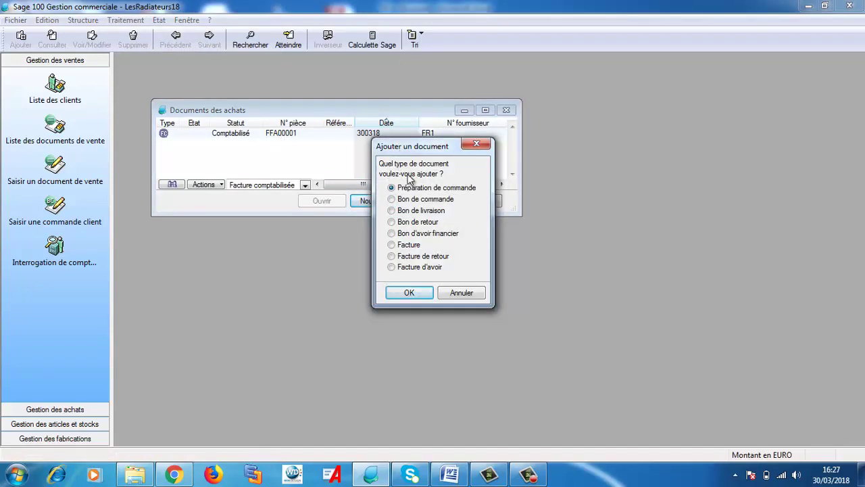
click(408, 292)
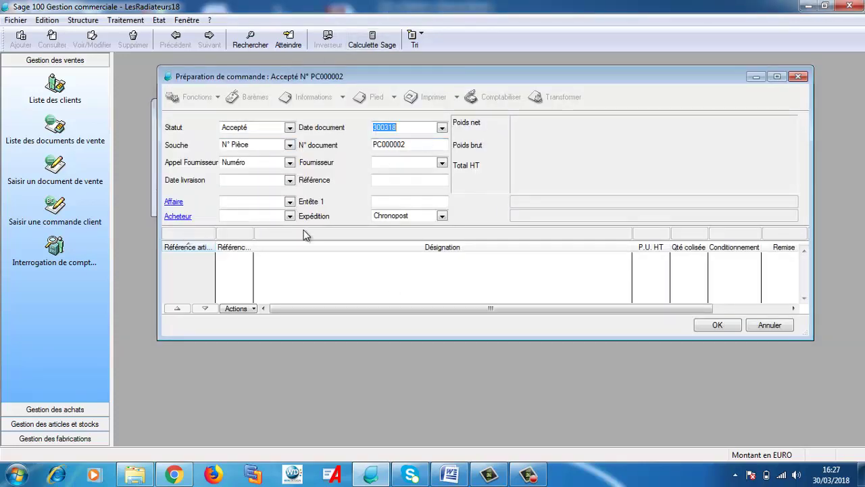
Set FR1 as the supplier of the new Préparation de commande and validate the document header.
click(441, 163)
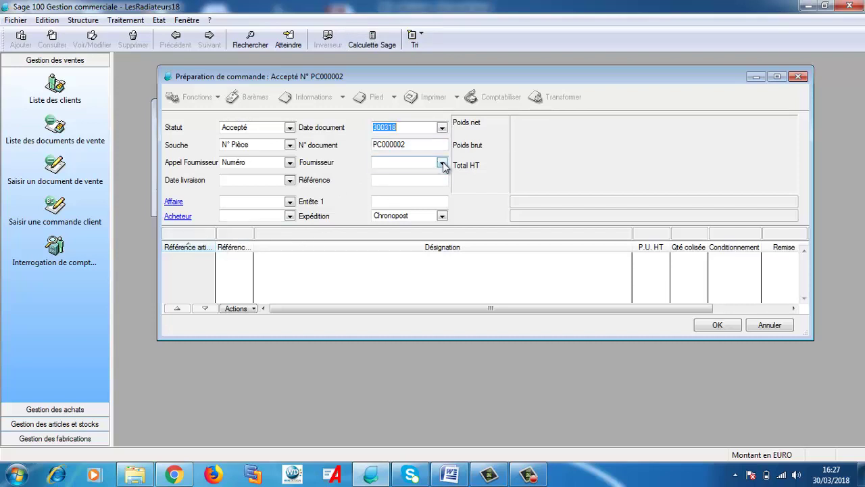
click(433, 163)
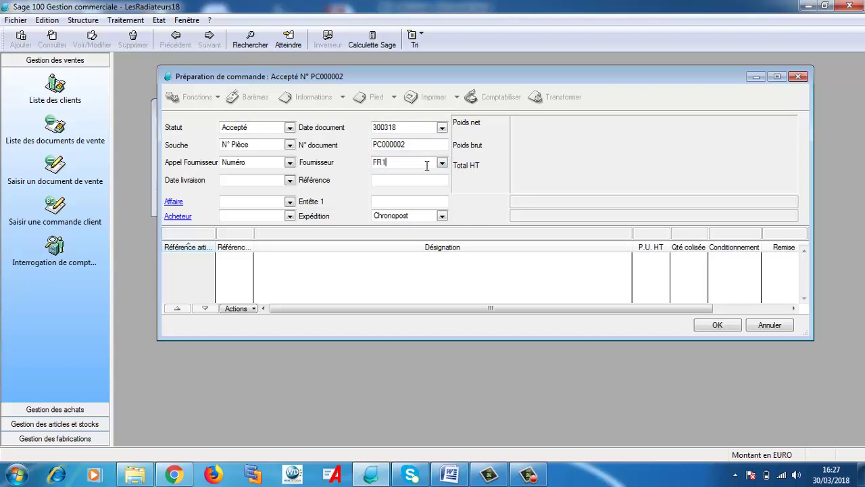
key(Return)
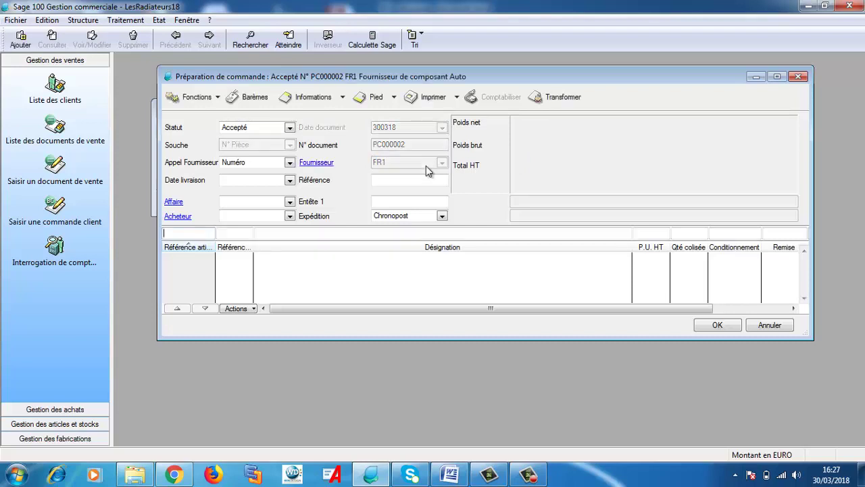
Add an order line for article RADTIT (Radiateur en titane) with quantity 10 and save the document.
double_click(176, 233)
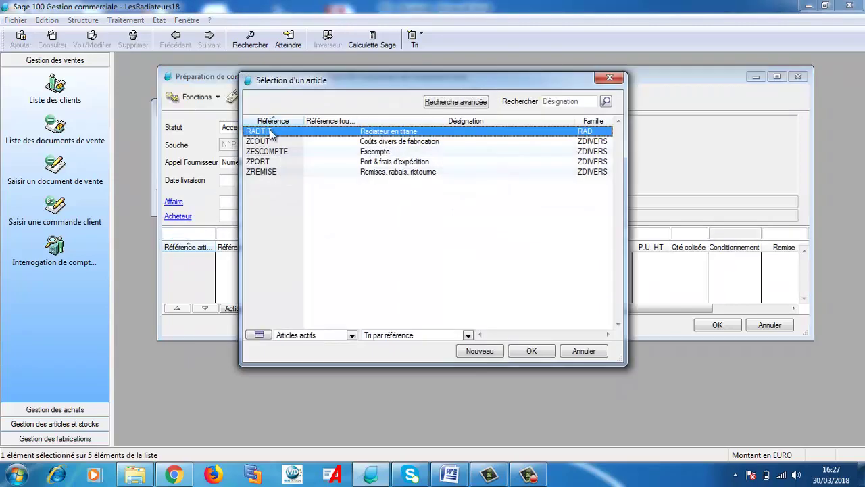
double_click(271, 132)
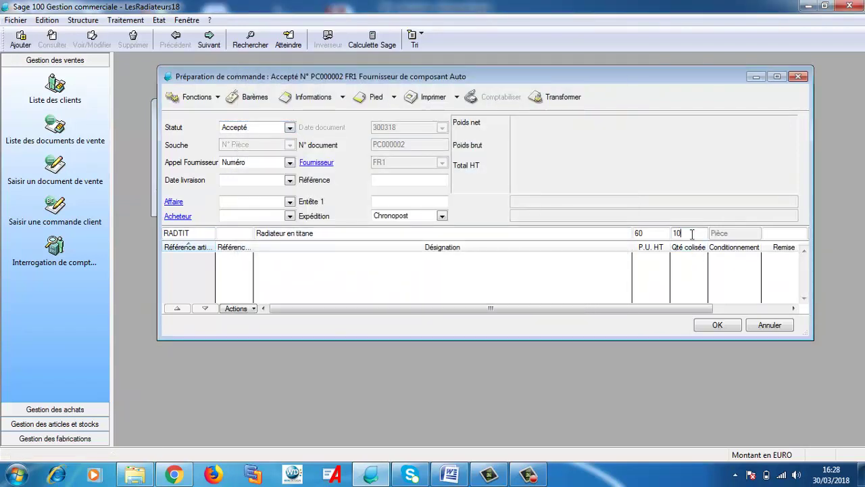
key(Return)
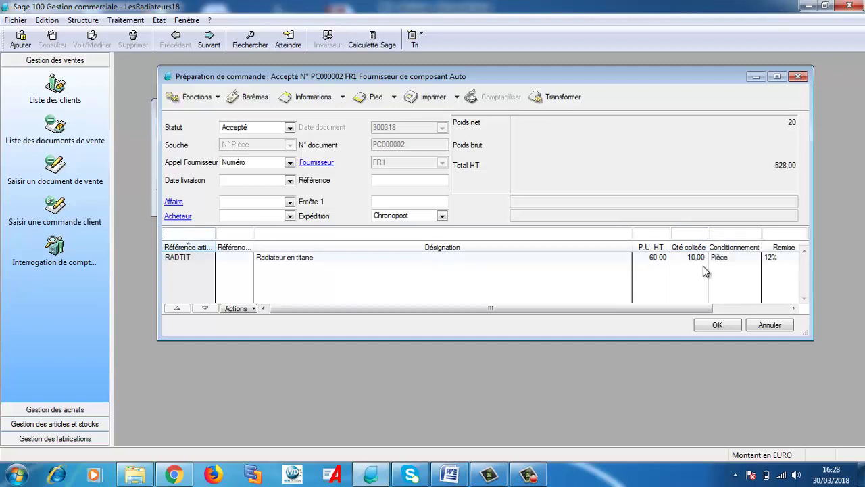
click(720, 326)
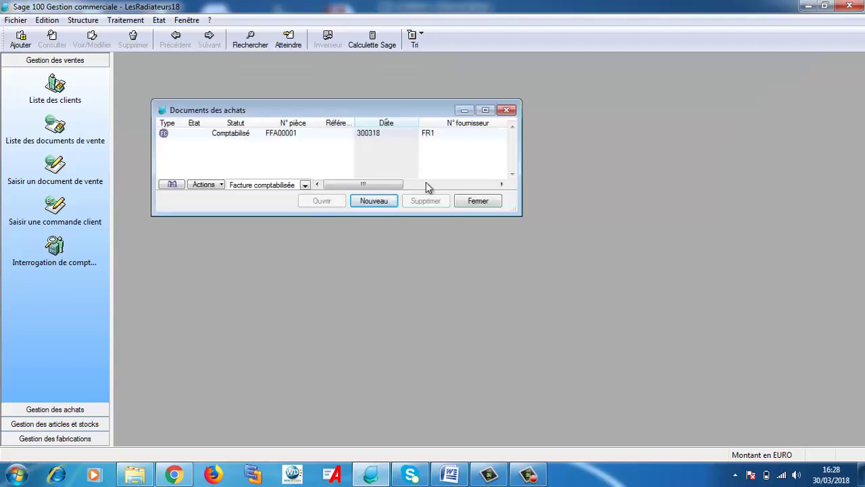
Filter the purchase documents list to show Tous les documents.
double_click(306, 187)
click(306, 186)
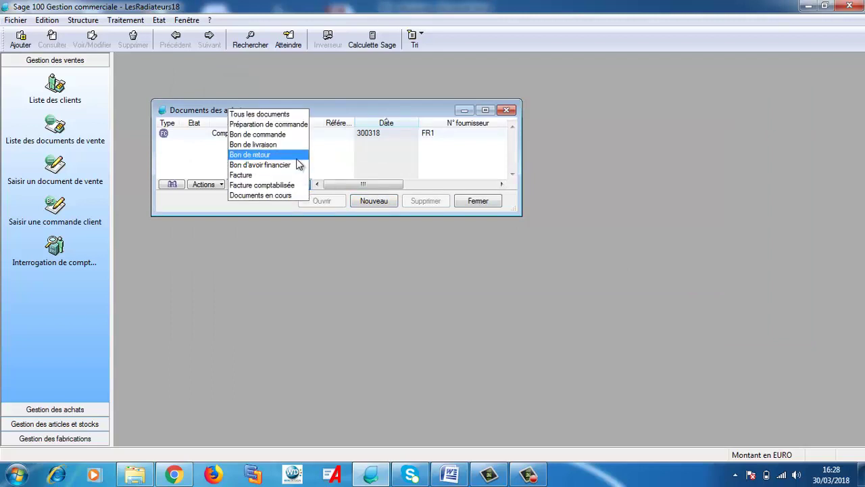
click(299, 115)
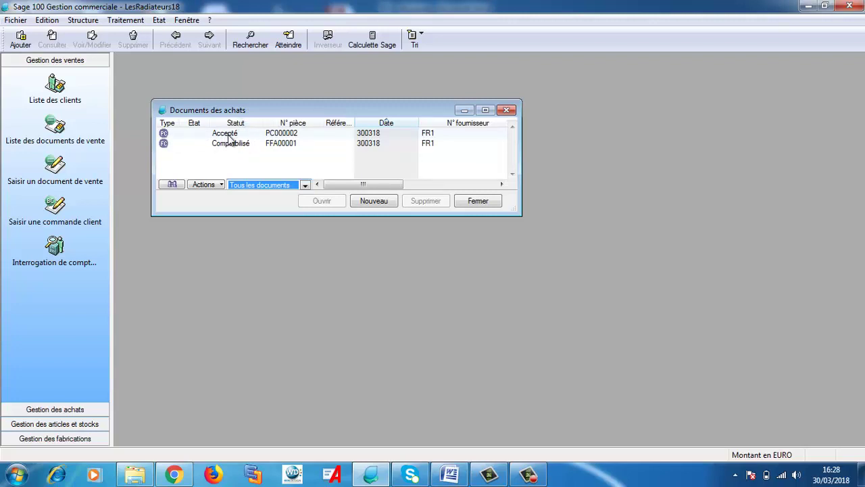
Check the actual and forward stock in the RADTIT article record, then close the record.
click(84, 21)
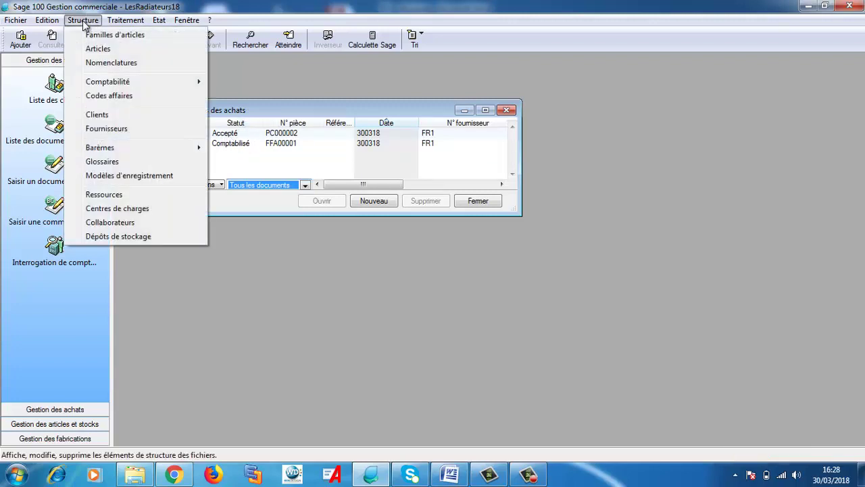
click(94, 51)
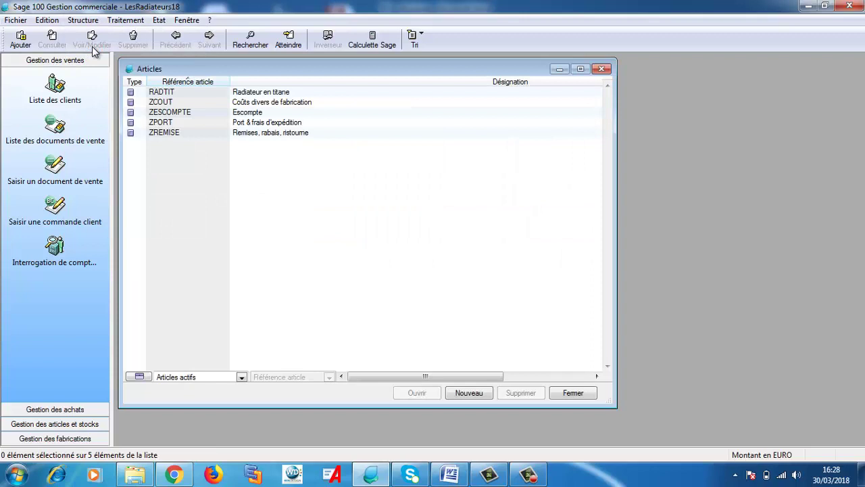
double_click(186, 91)
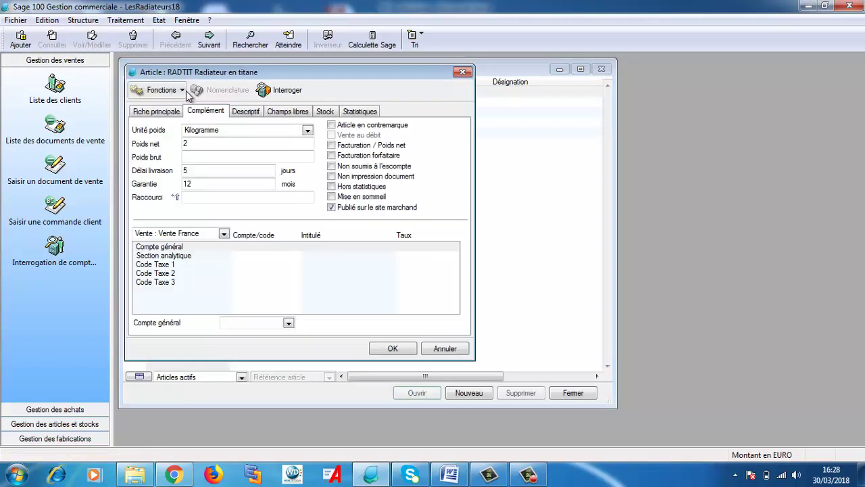
click(327, 113)
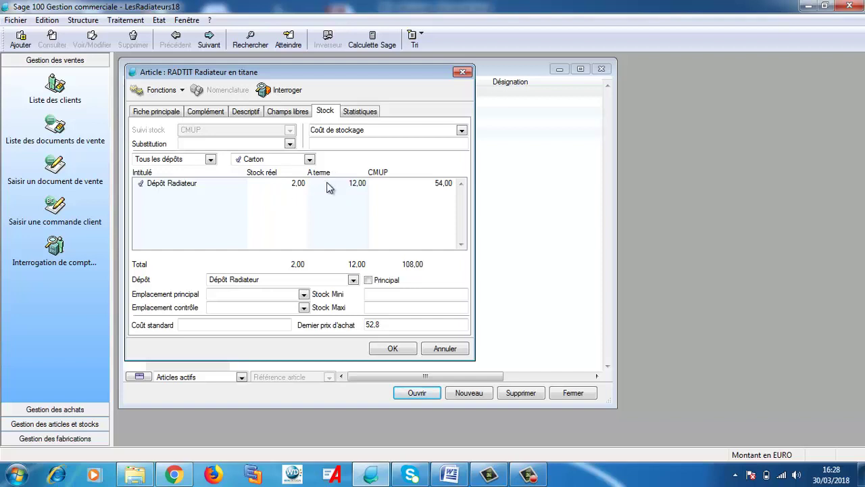
click(386, 352)
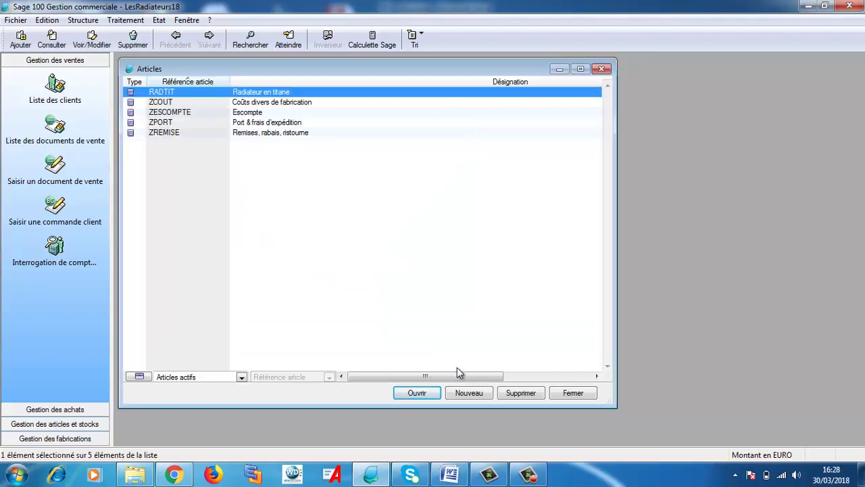
Reopen the accepted Préparation de commande from the purchase documents and transform it into a Bon de commande with status Envoyé.
click(158, 21)
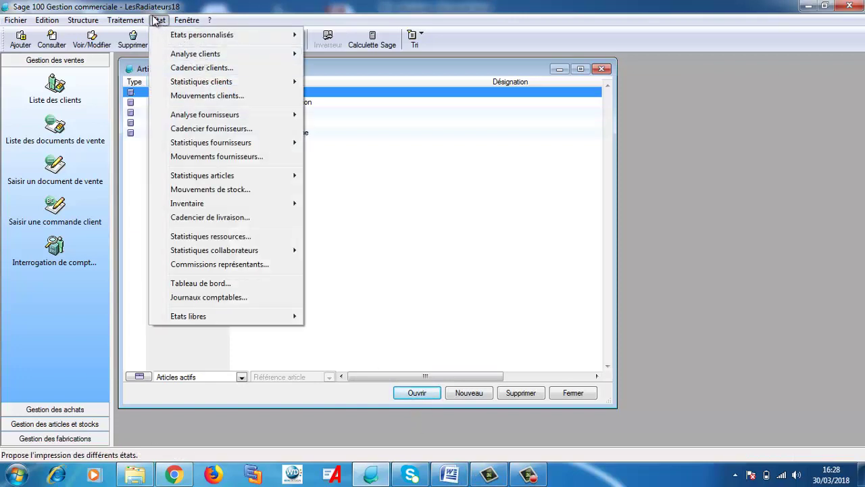
mouse_move(138, 21)
click(157, 50)
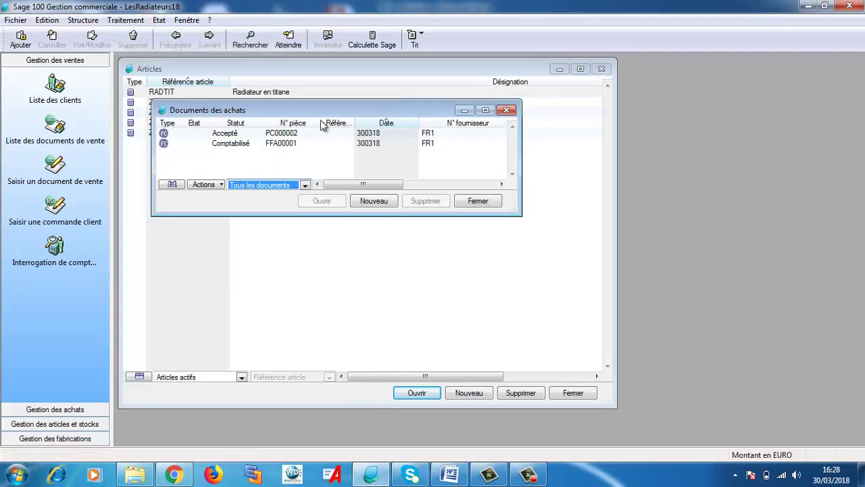
double_click(262, 134)
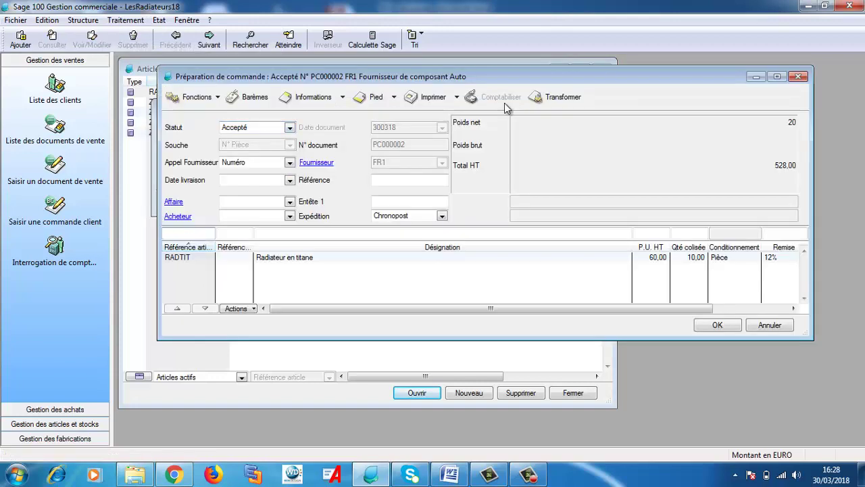
click(559, 96)
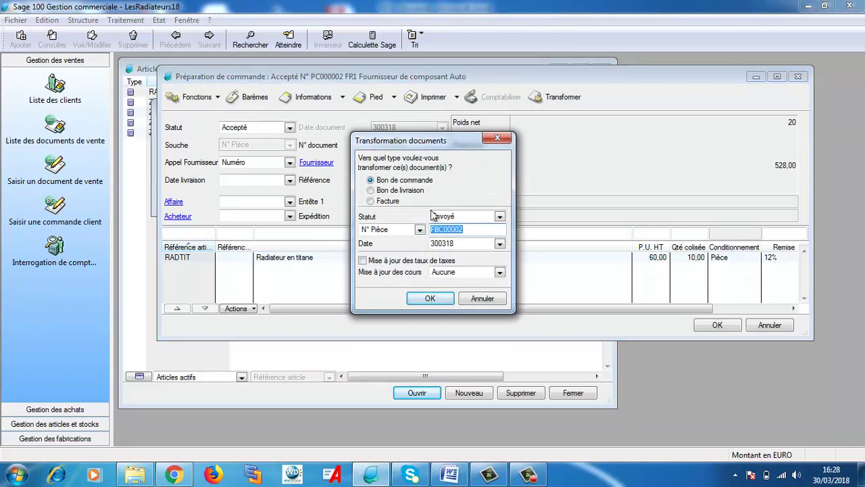
click(441, 300)
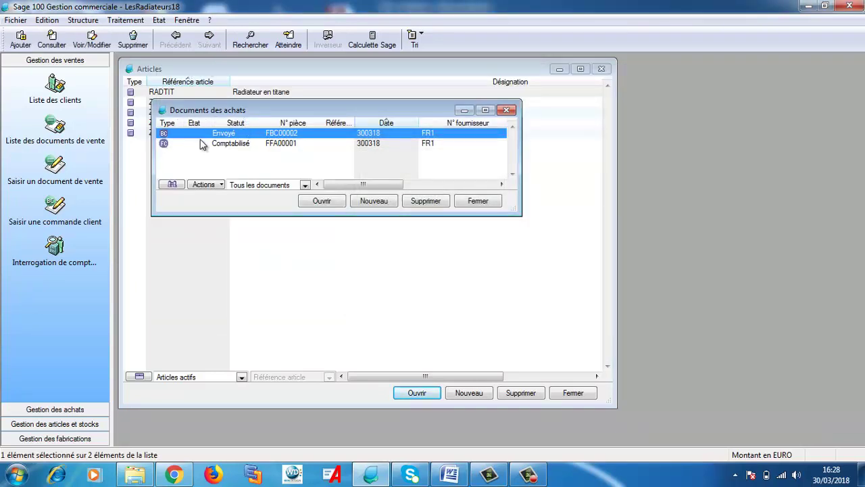
Recheck the RADTIT article's stock after the Bon de commande transformation, then close the article record and the articles list.
click(83, 19)
click(108, 51)
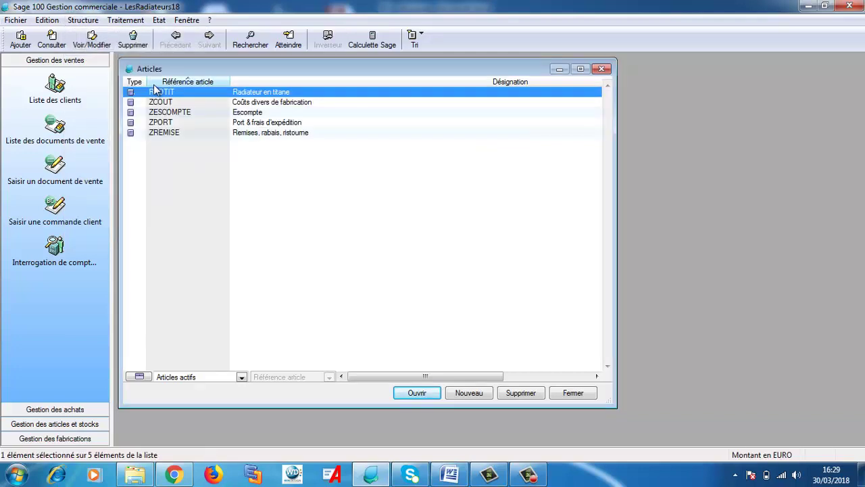
double_click(155, 88)
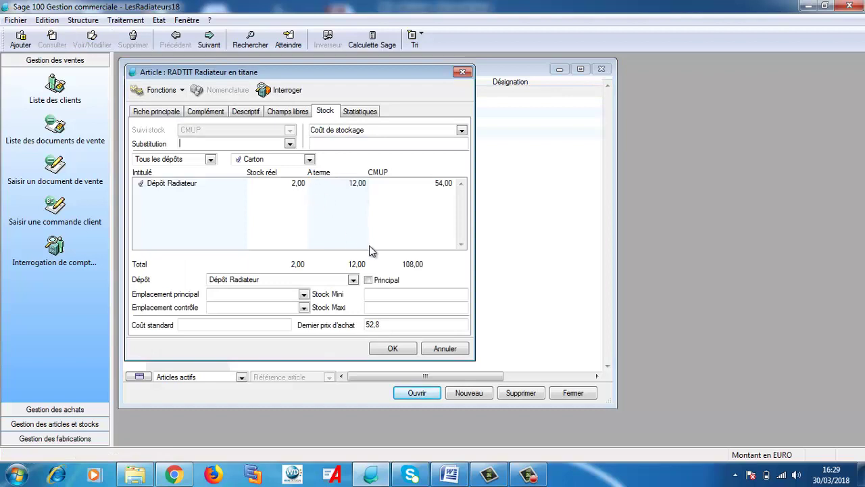
click(546, 262)
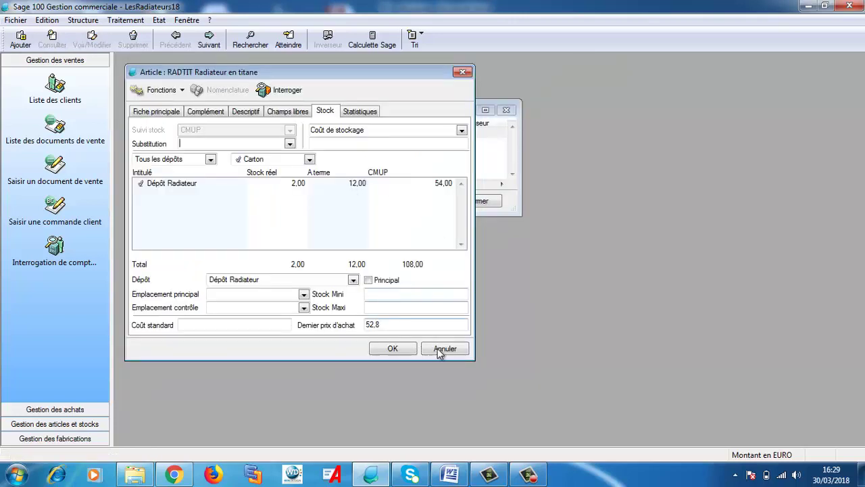
click(393, 348)
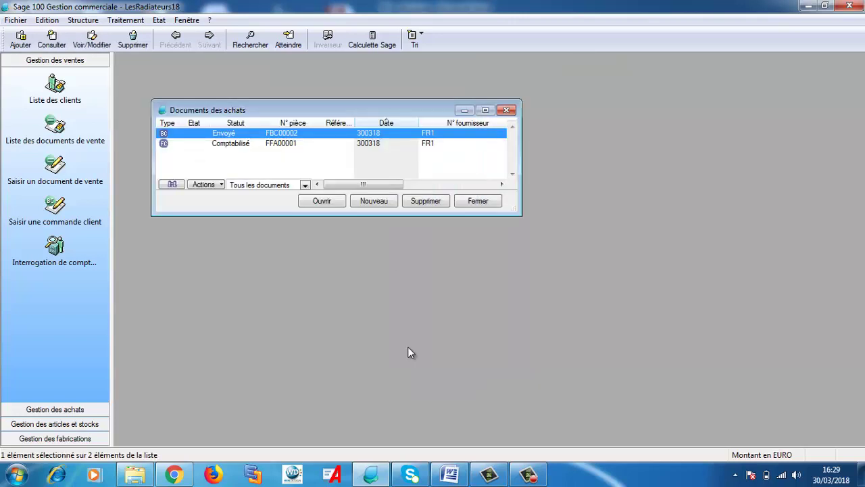
Transform the sent Bon de commande into a Bon de livraison with status Réceptionné.
double_click(292, 132)
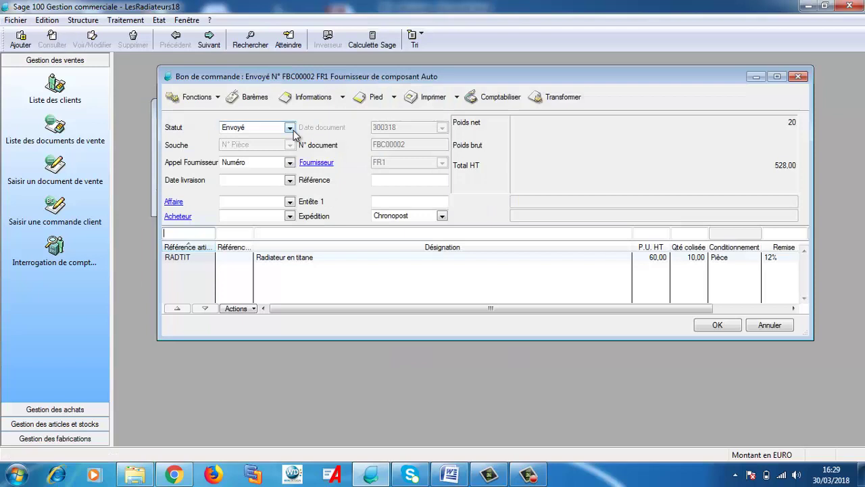
click(546, 98)
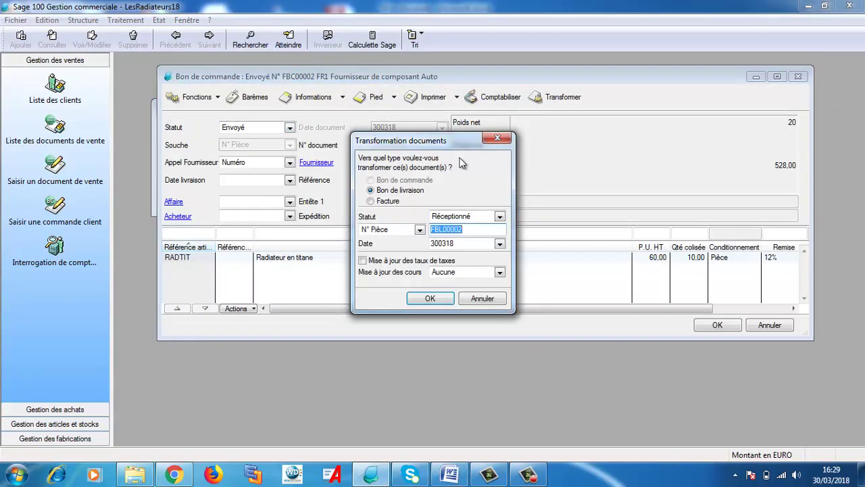
click(445, 302)
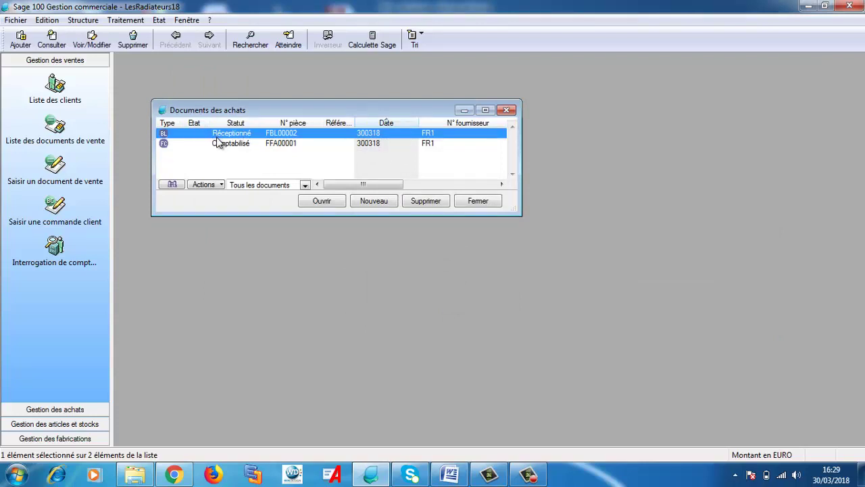
Verify the RADTIT article's stock after the Bon de livraison transformation, then close the article record.
click(82, 20)
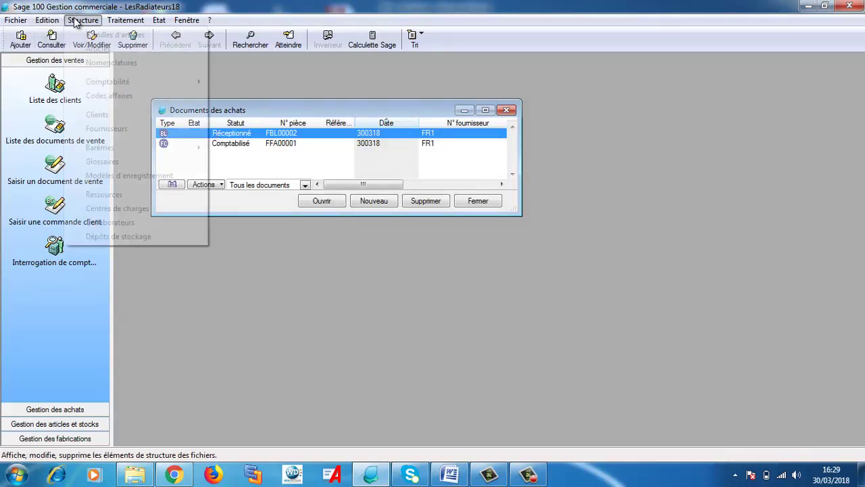
click(98, 49)
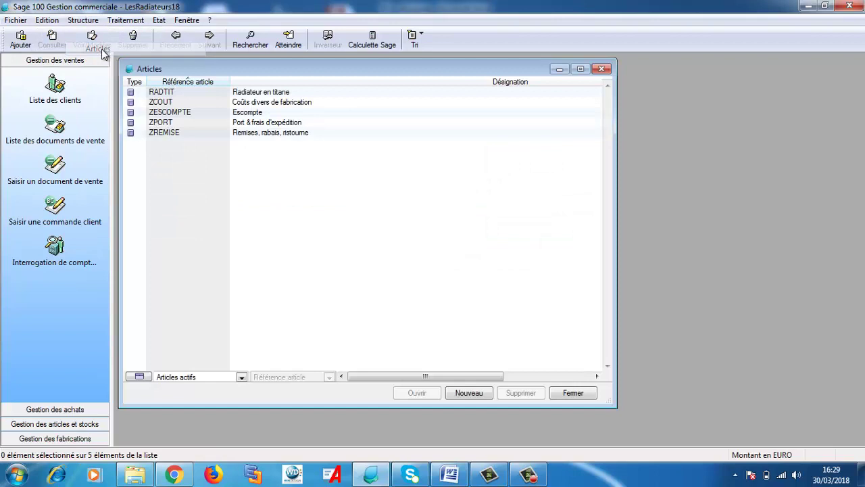
double_click(175, 90)
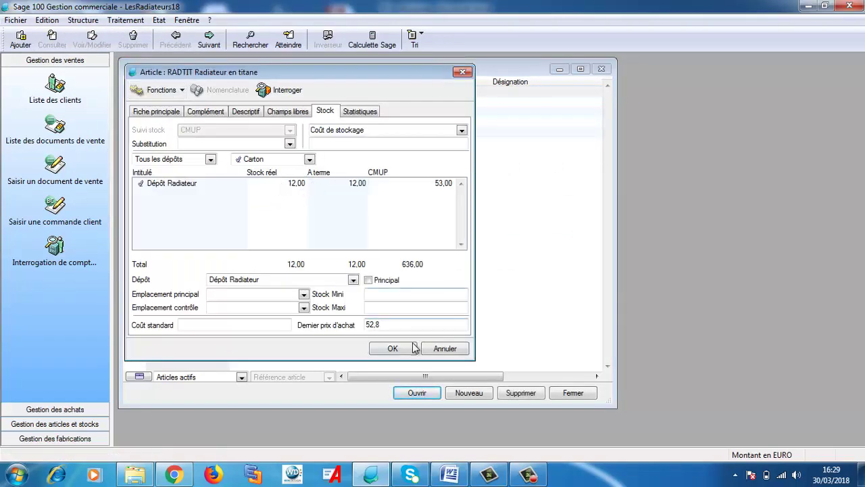
click(392, 348)
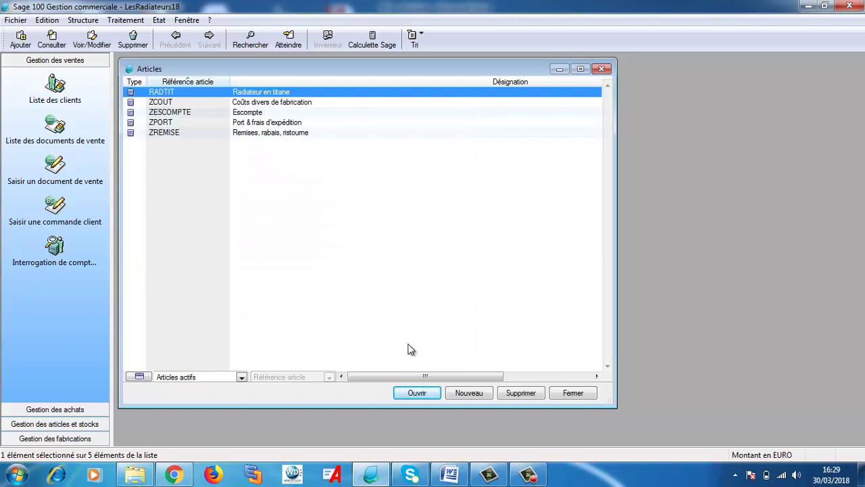
Close the articles list and transform the received Bon de livraison into a Facture with status A comptabiliser.
click(572, 393)
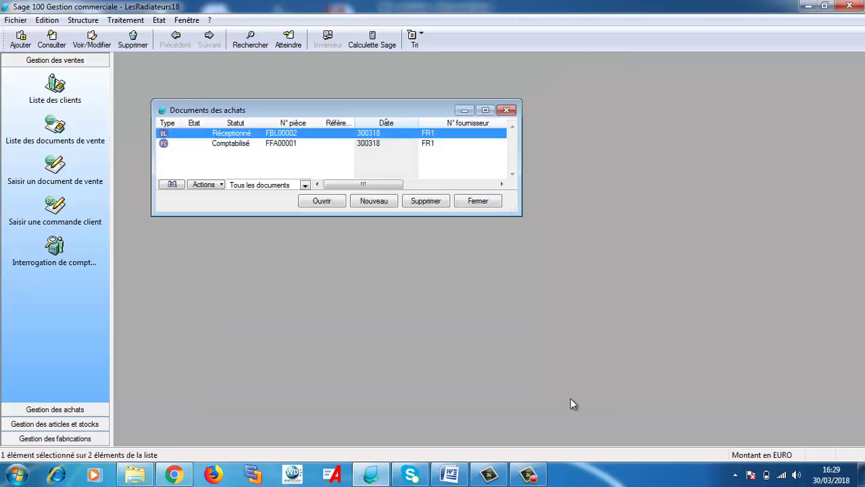
double_click(365, 136)
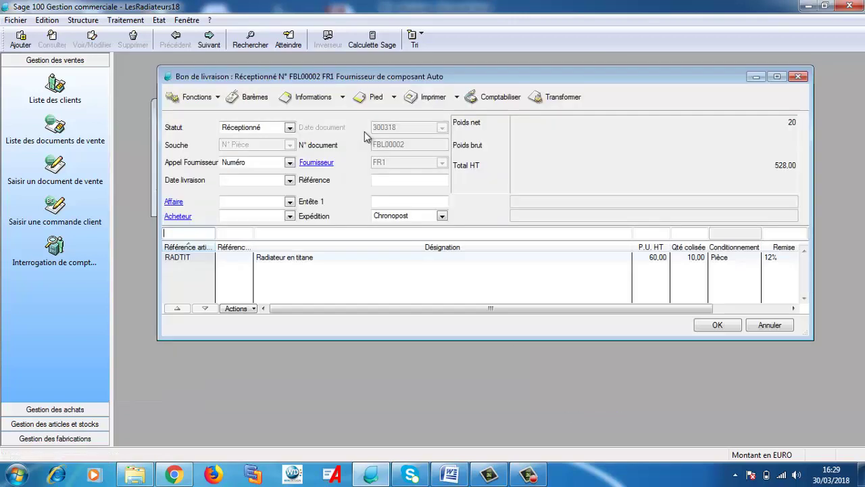
click(567, 98)
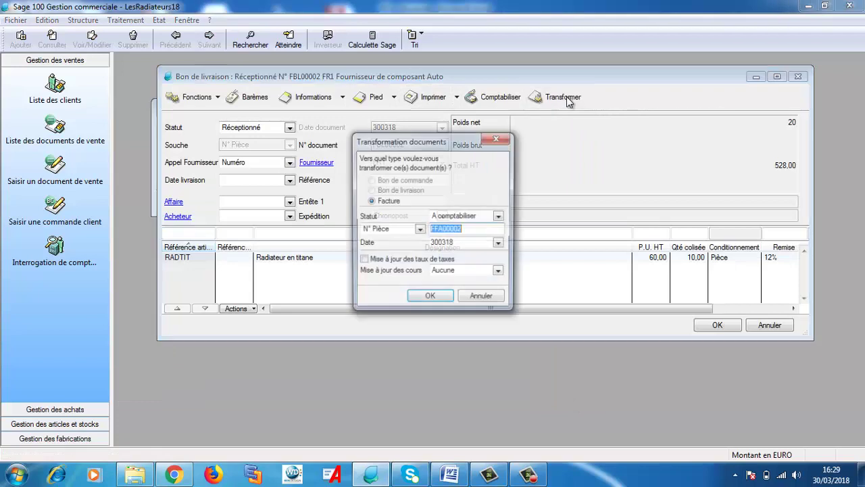
click(426, 299)
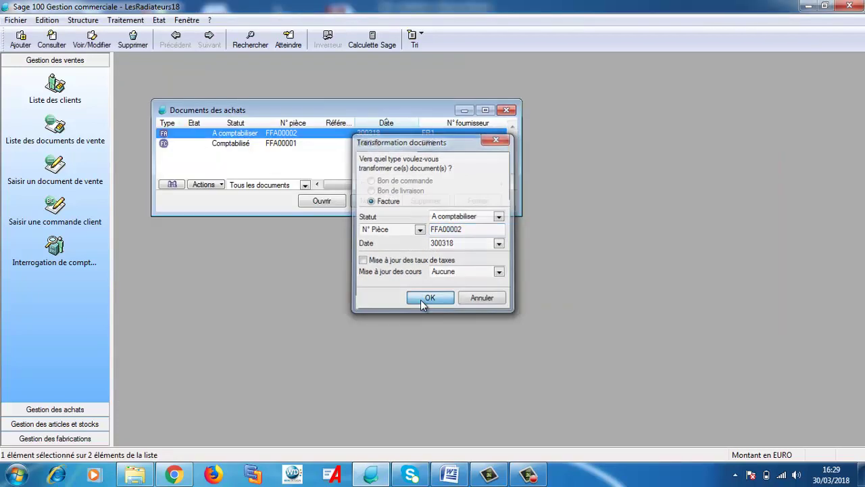
Try to post the new purchase invoice to accounting with closure of its entries, then close the invoice.
double_click(257, 136)
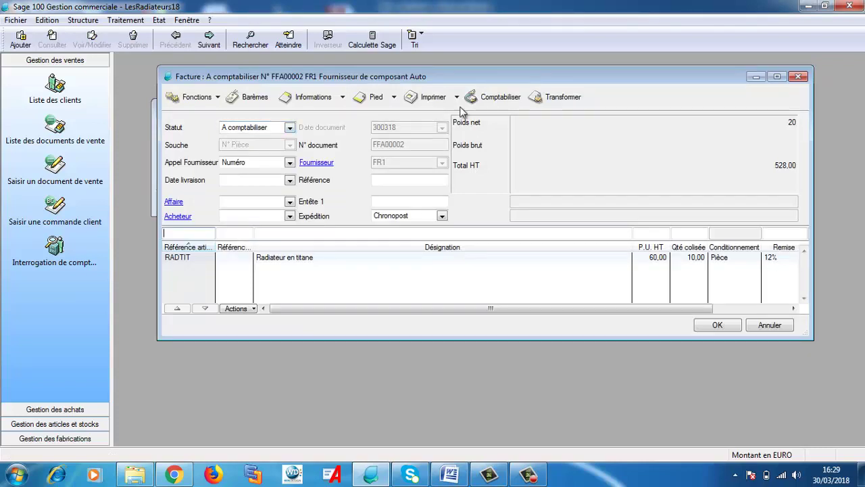
click(503, 102)
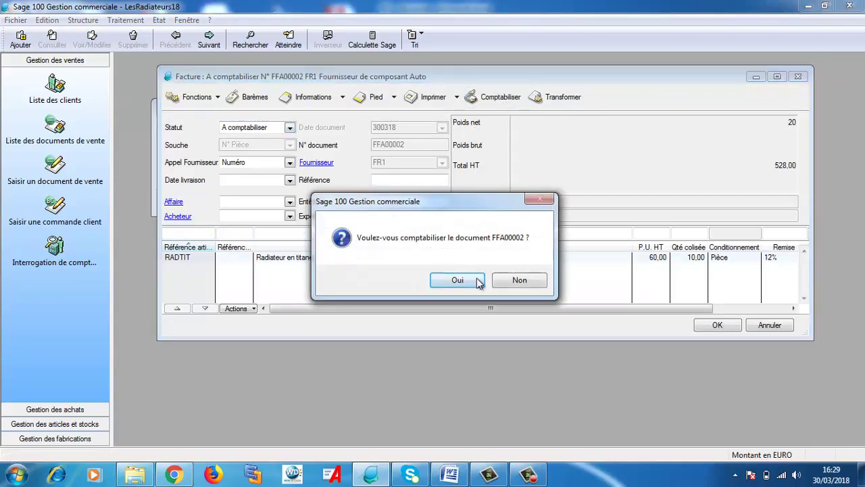
click(477, 281)
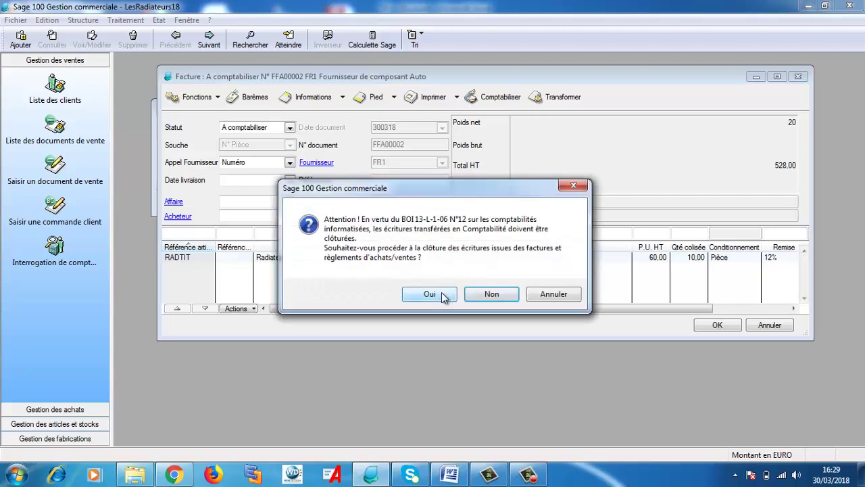
click(444, 297)
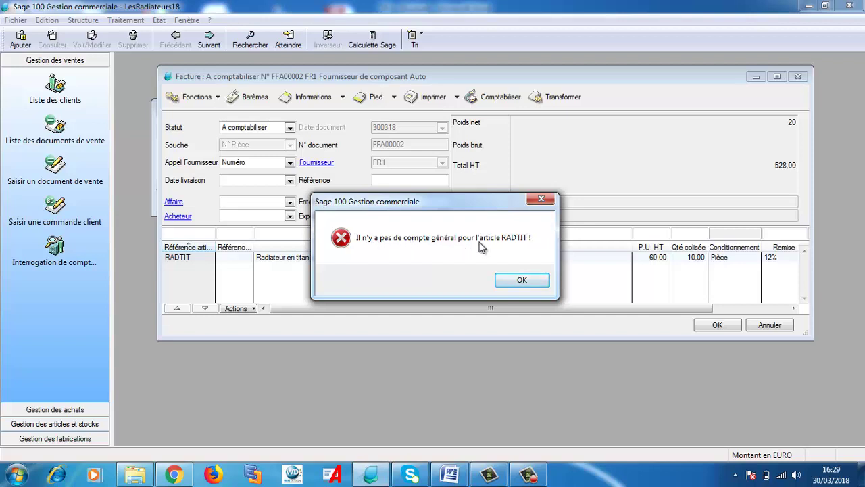
click(522, 280)
click(719, 325)
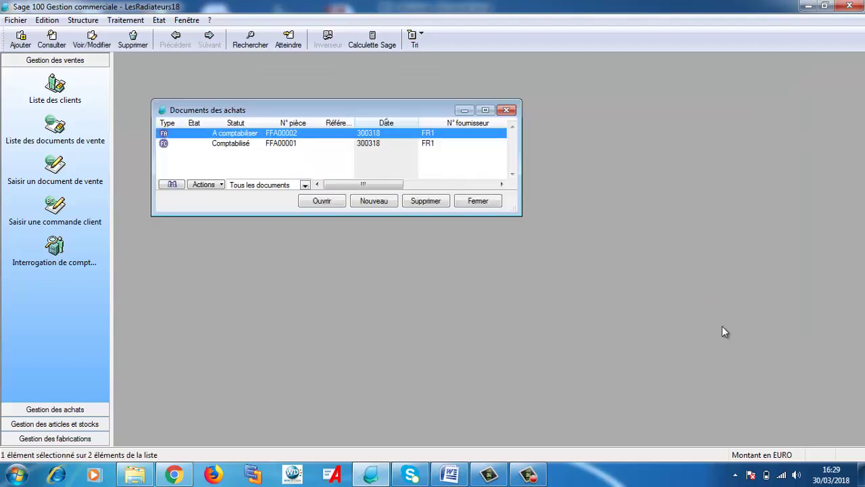
Open the RADTIT article's complementary details and set its Achat France general account to 37000000.
click(83, 21)
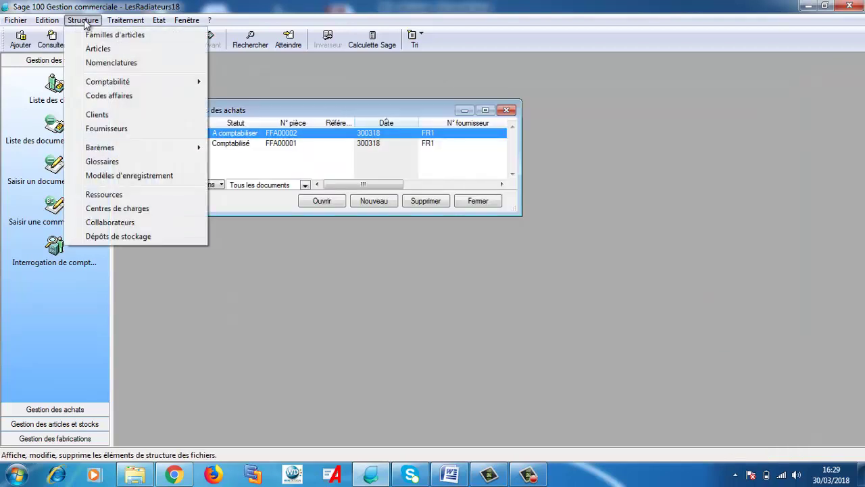
click(98, 49)
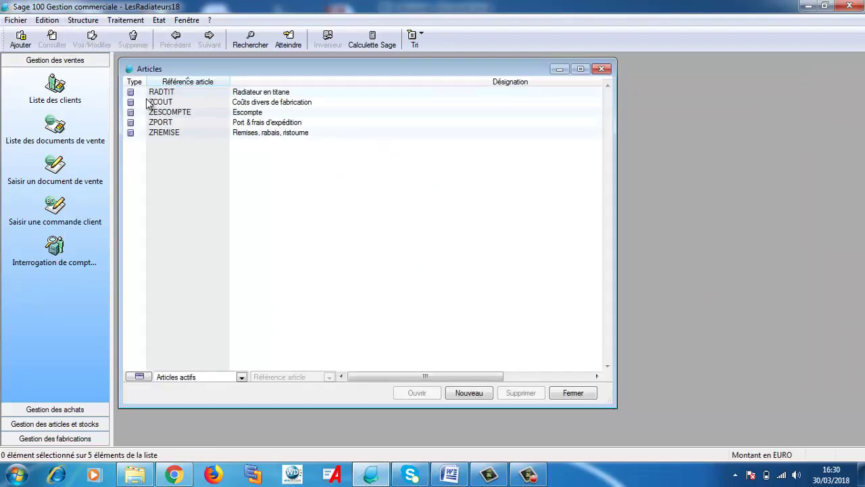
double_click(159, 92)
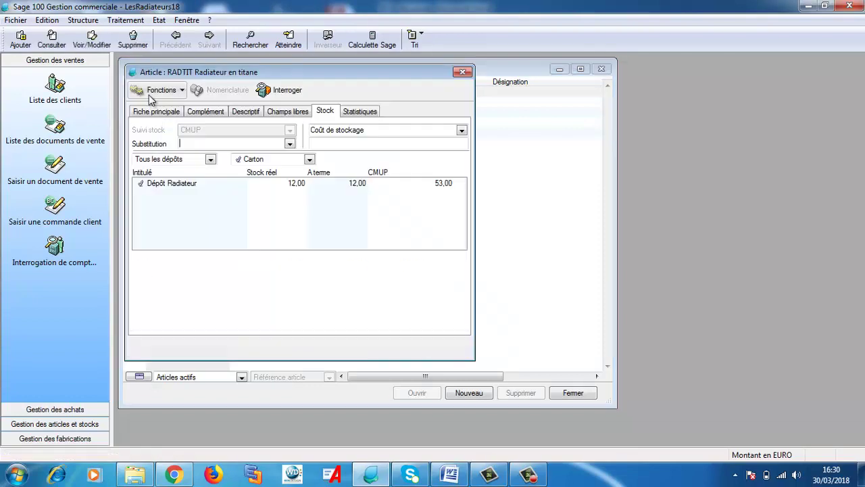
click(201, 112)
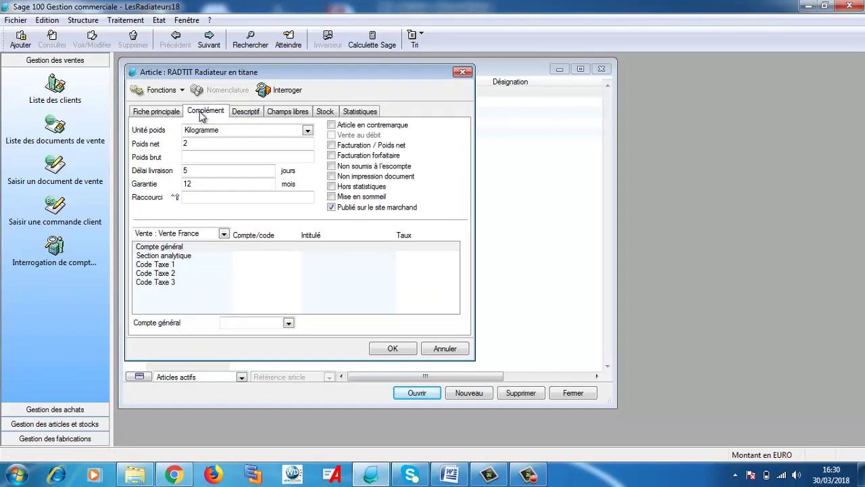
click(223, 234)
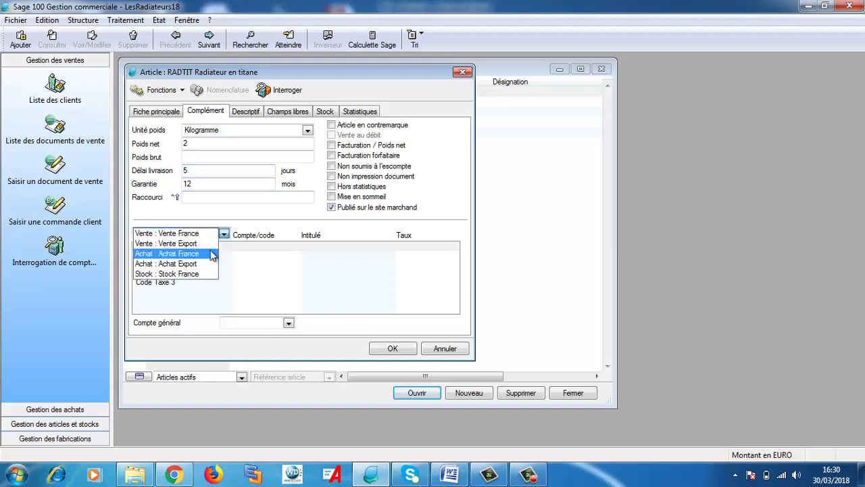
click(212, 254)
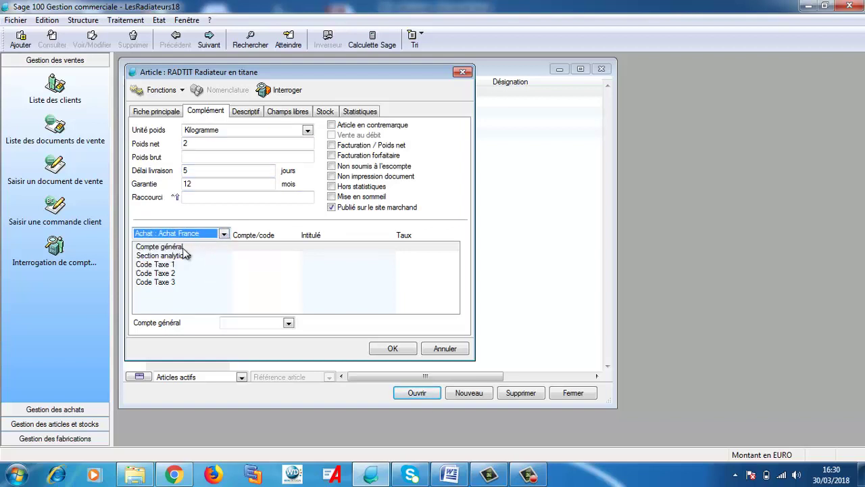
click(183, 247)
click(258, 323)
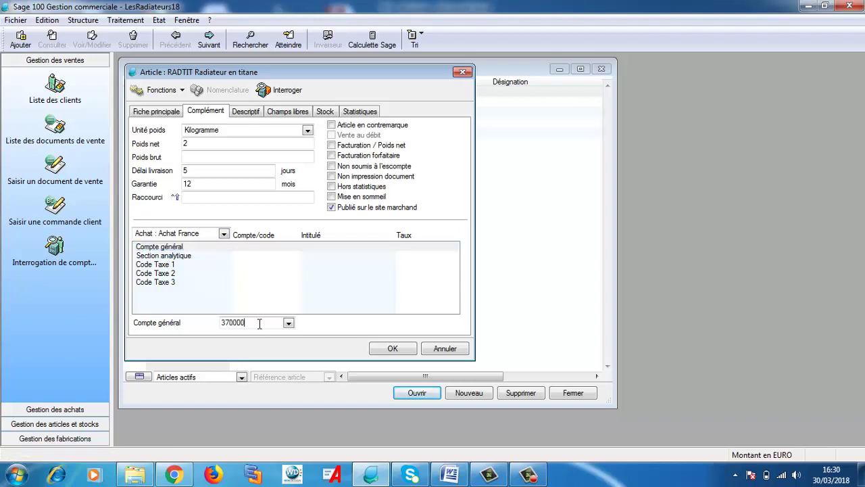
text(37000000)
key(Tab)
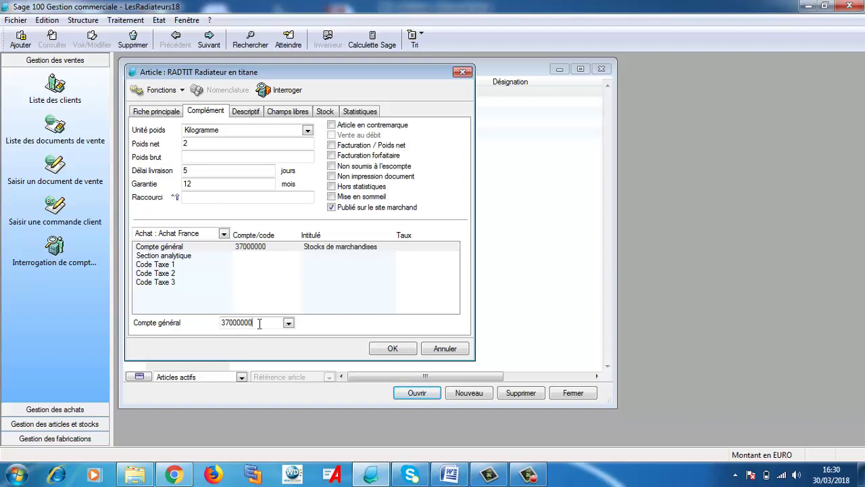
Set the RADTIT article's Vente France general account to 37000000, save the article and close the articles list.
click(224, 233)
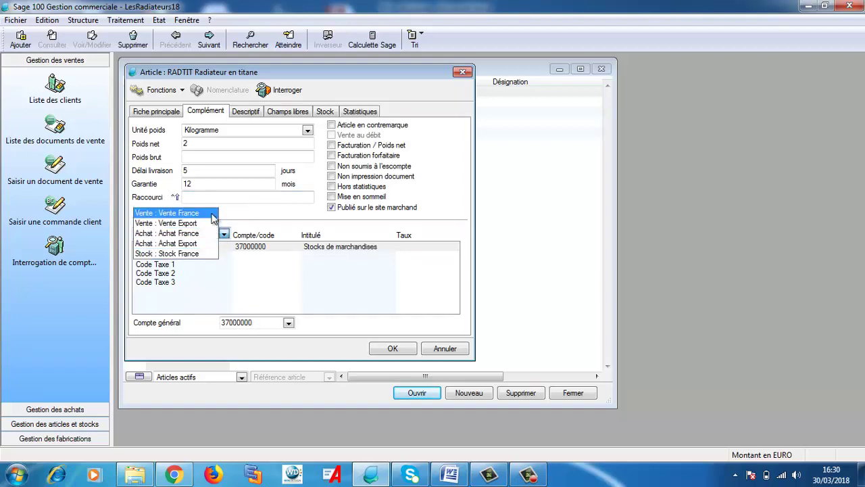
click(212, 215)
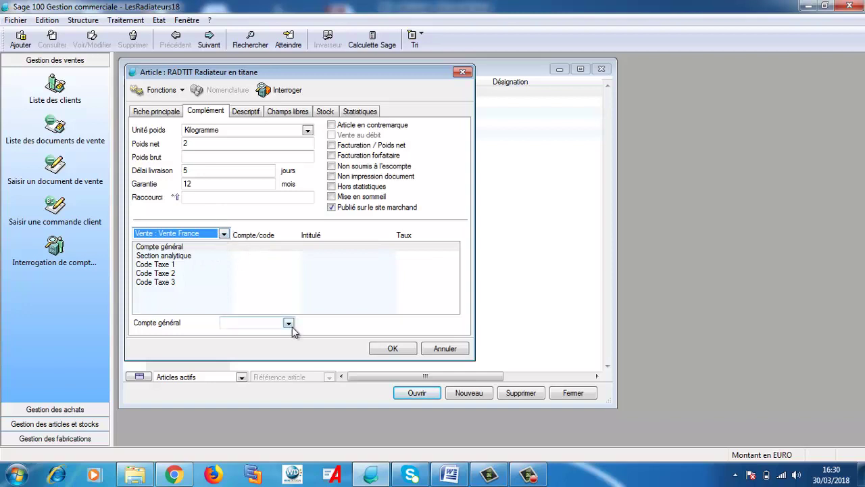
click(264, 322)
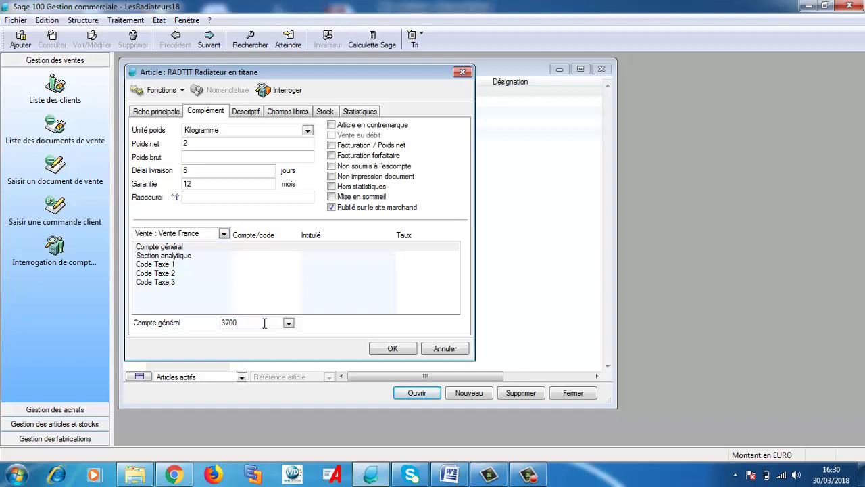
key(Tab)
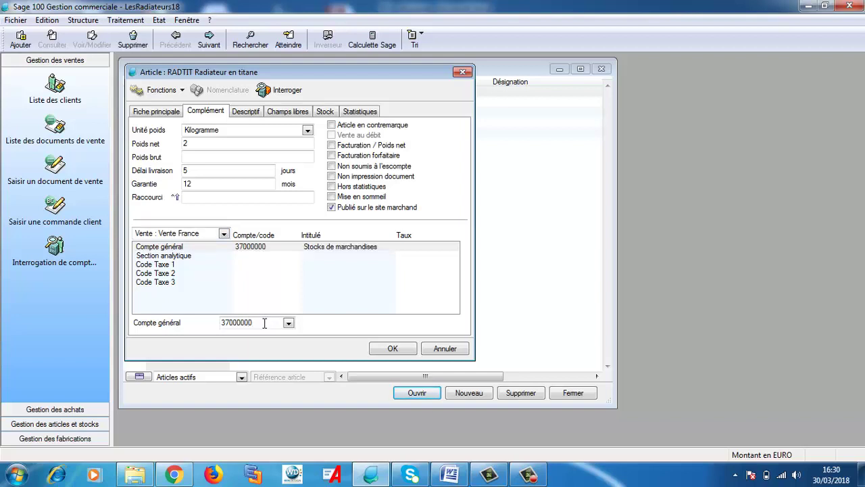
click(393, 348)
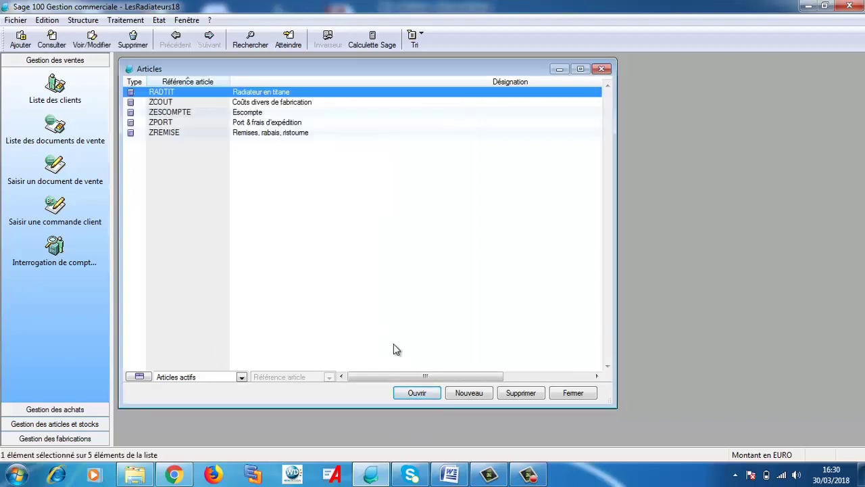
click(583, 391)
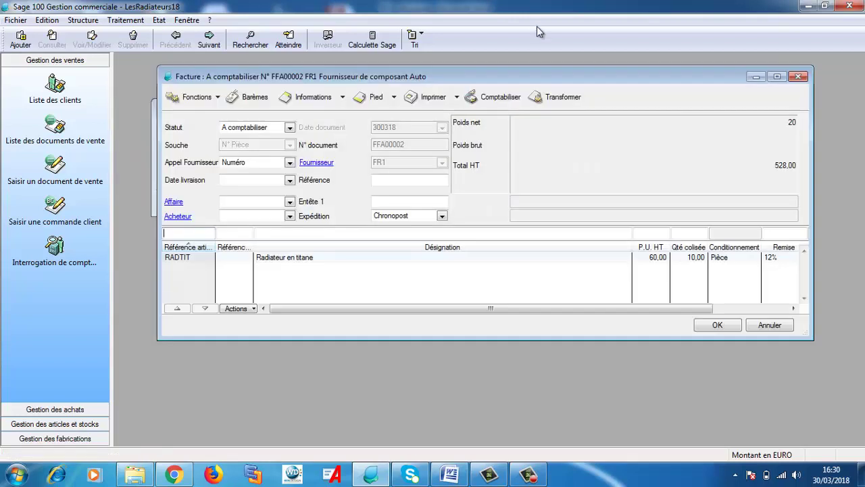
Post the A comptabiliser purchase invoice to accounting, accepting the closure of the transferred entries.
click(493, 95)
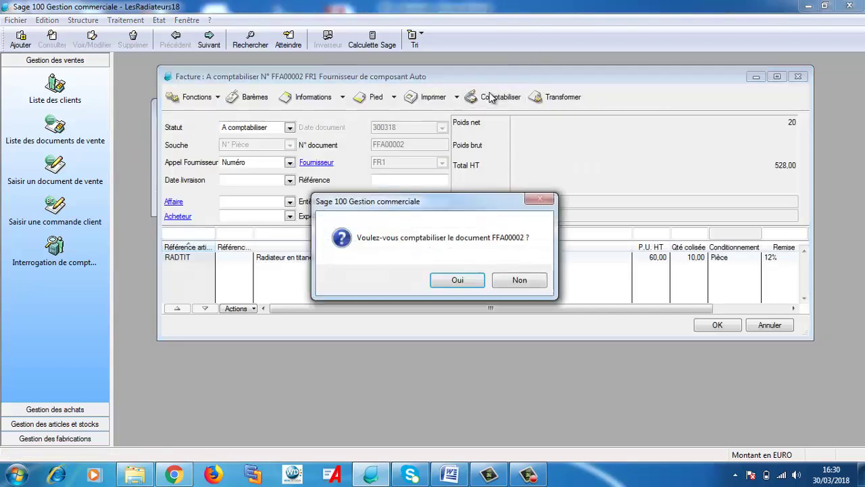
click(463, 284)
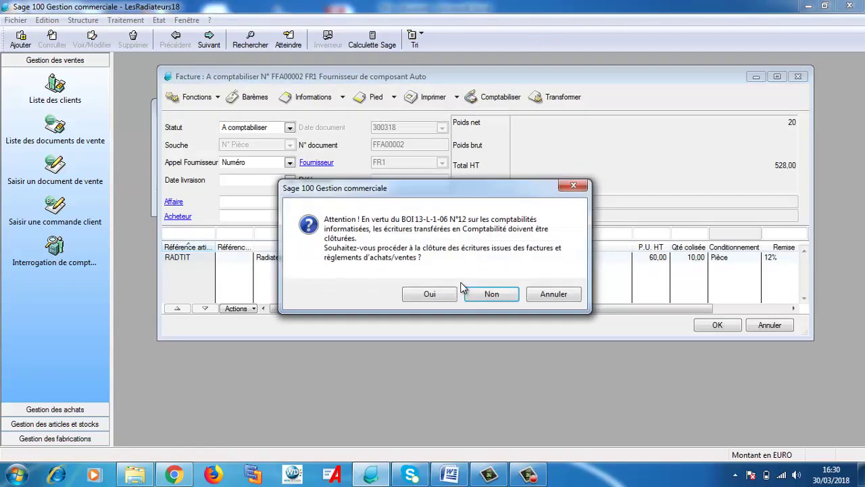
click(412, 295)
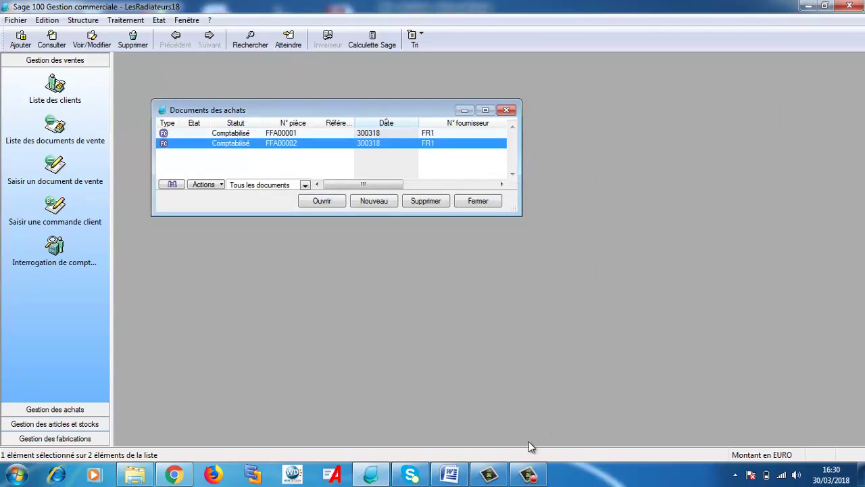
click(528, 474)
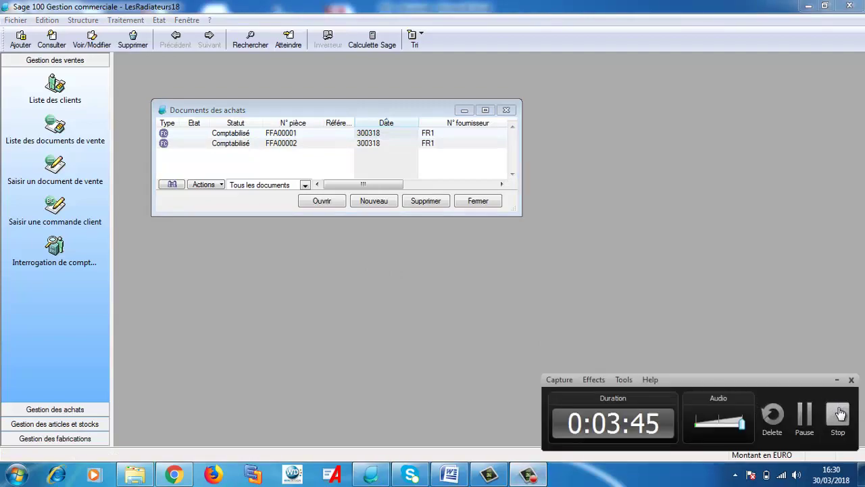